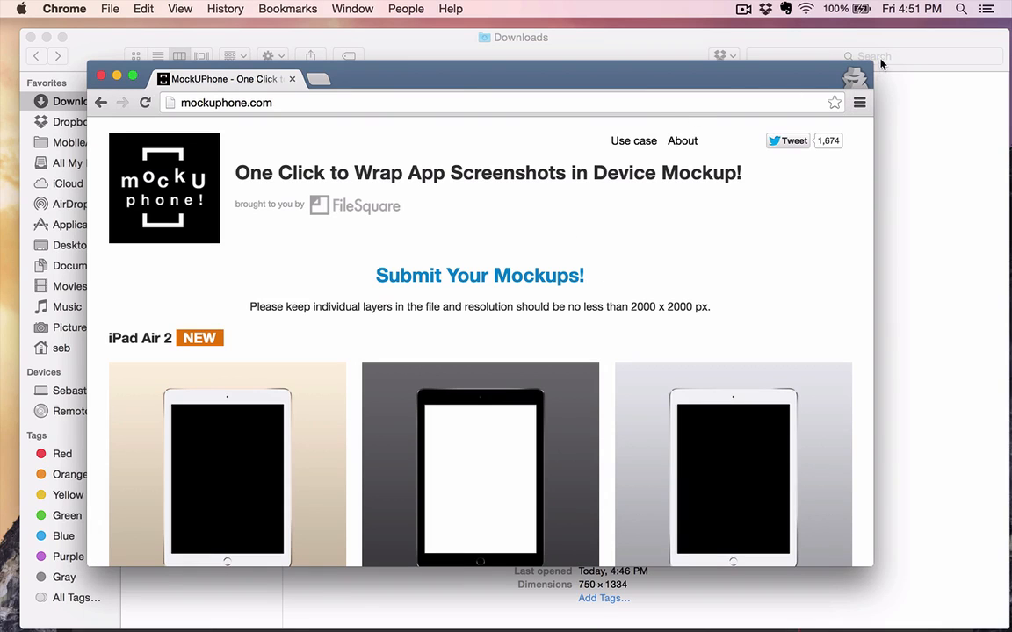
# Look through the available device mockups from iPad Air 2 down to the TV models, dismissing the retain.cc offer.
pyautogui.moveTo(875, 62); pyautogui.dragTo(968, 22)
pyautogui.scroll(-5, 674, 293)
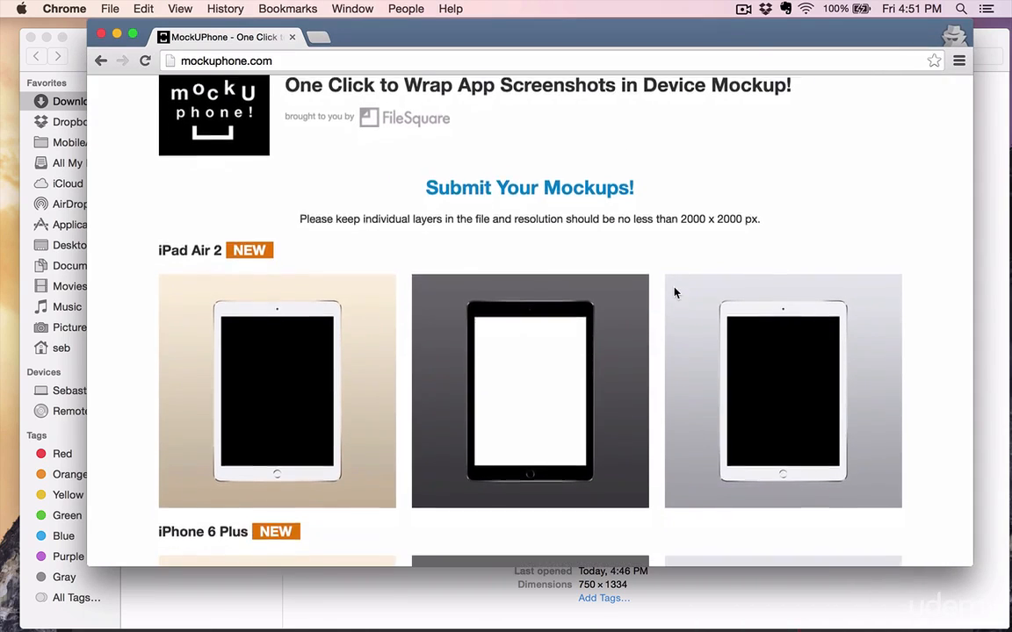
pyautogui.scroll(-6, 675, 293)
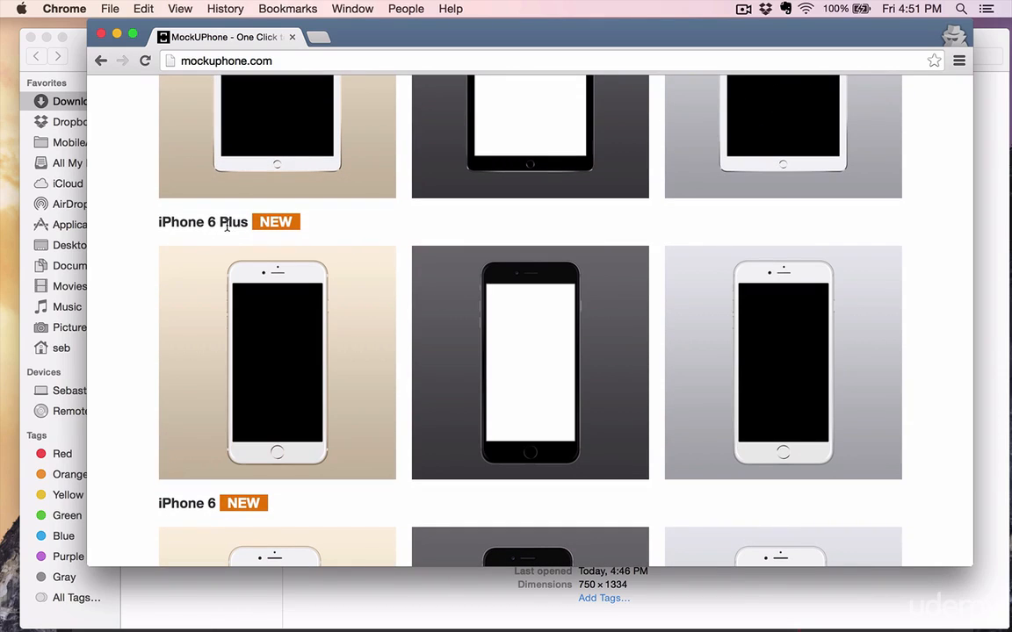
pyautogui.scroll(-1, 183, 219)
pyautogui.scroll(-8, 182, 219)
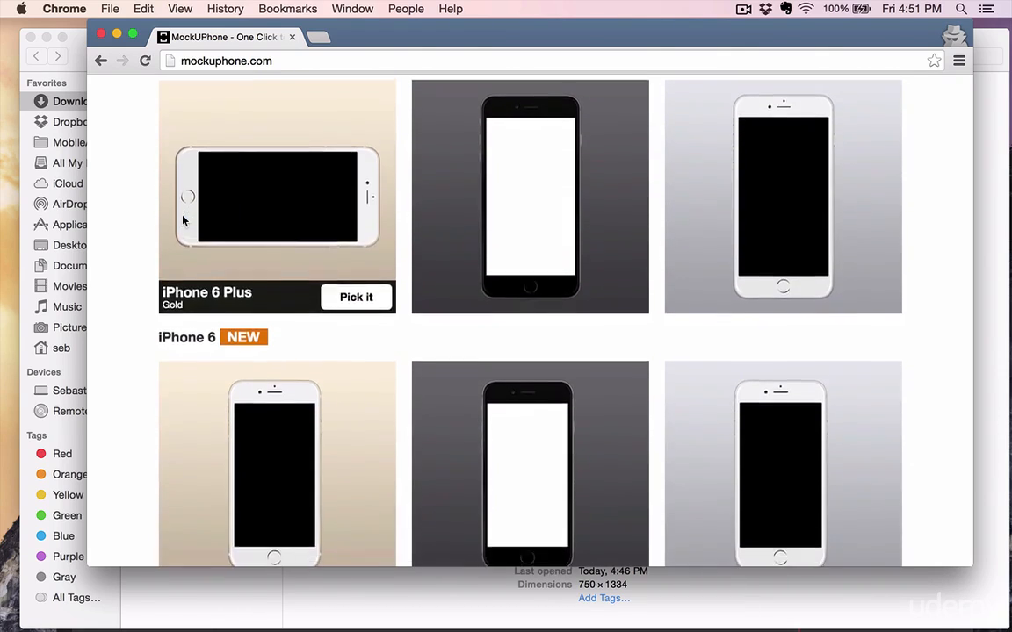
pyautogui.scroll(-9, 137, 348)
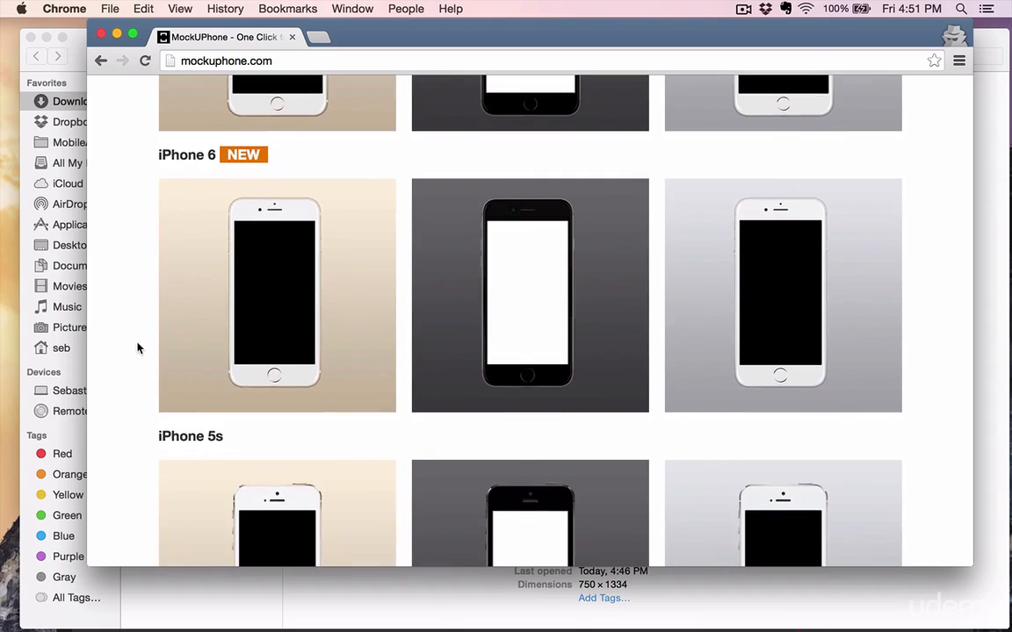
pyautogui.scroll(-15, 148, 377)
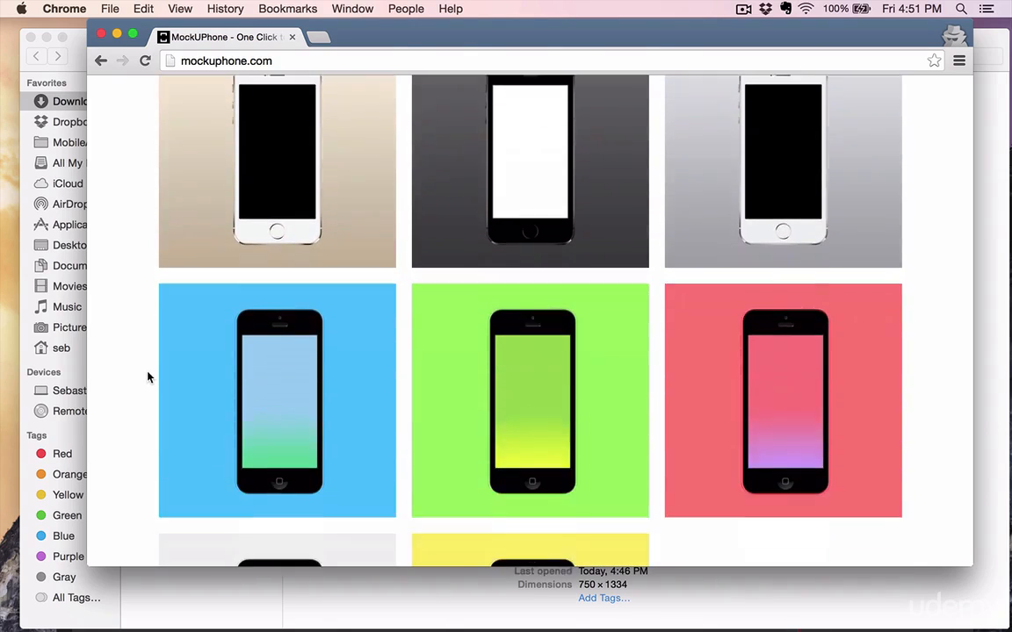
pyautogui.scroll(-4, 316, 316)
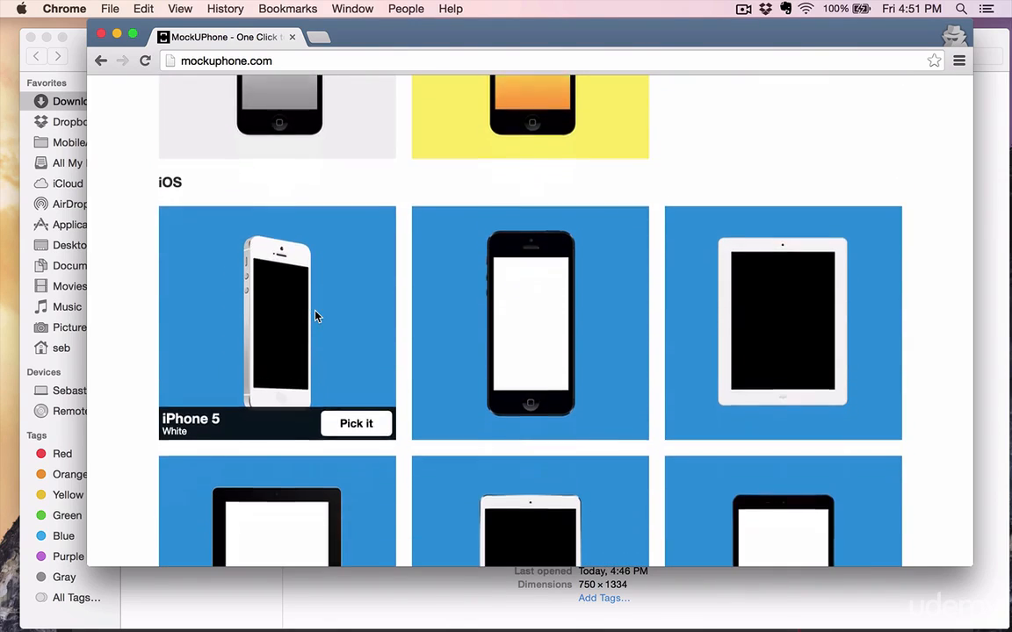
pyautogui.click(316, 314)
pyautogui.scroll(-5, 316, 314)
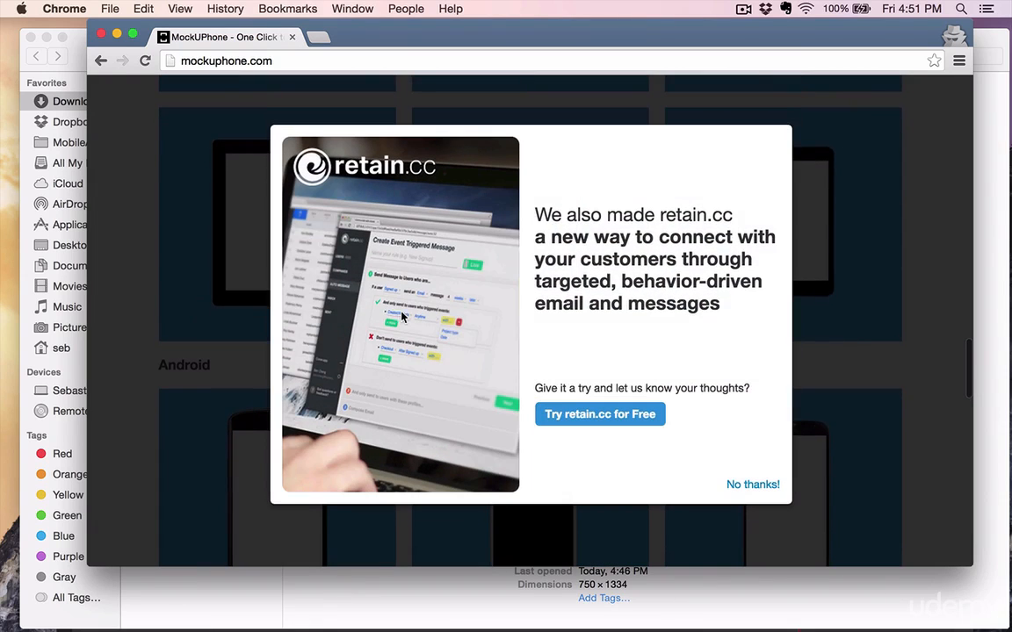
pyautogui.click(767, 487)
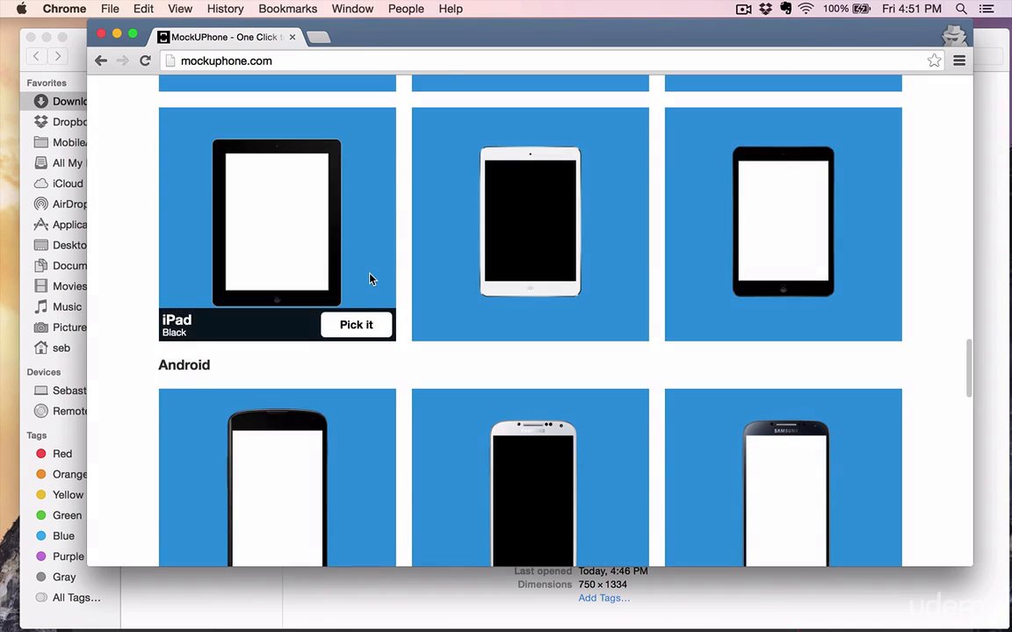
pyautogui.scroll(-3, 371, 280)
pyautogui.scroll(-2, 371, 277)
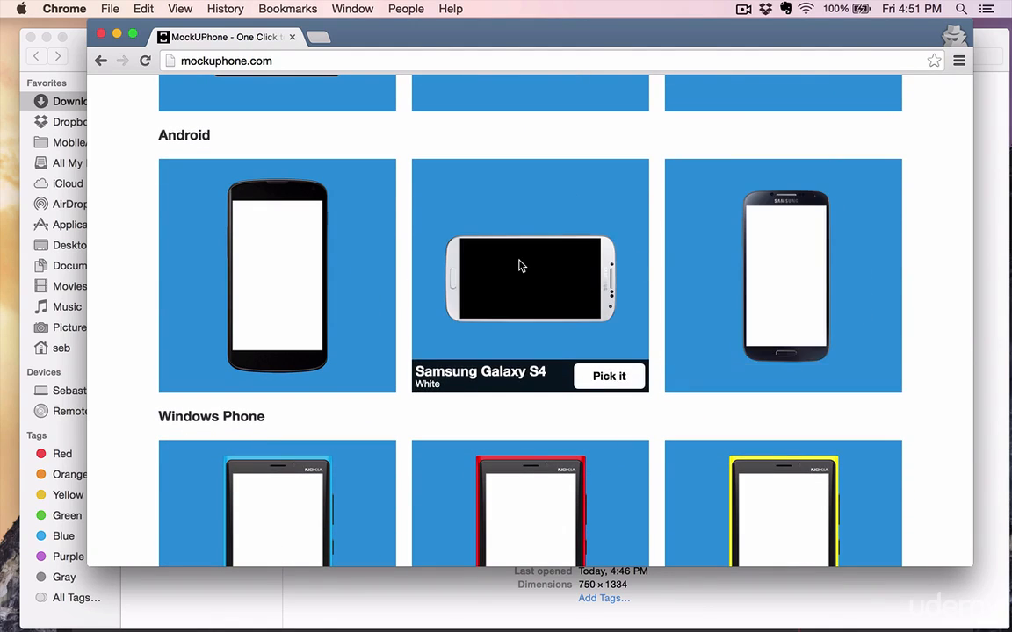
pyautogui.scroll(-4, 519, 265)
pyautogui.scroll(-10, 515, 287)
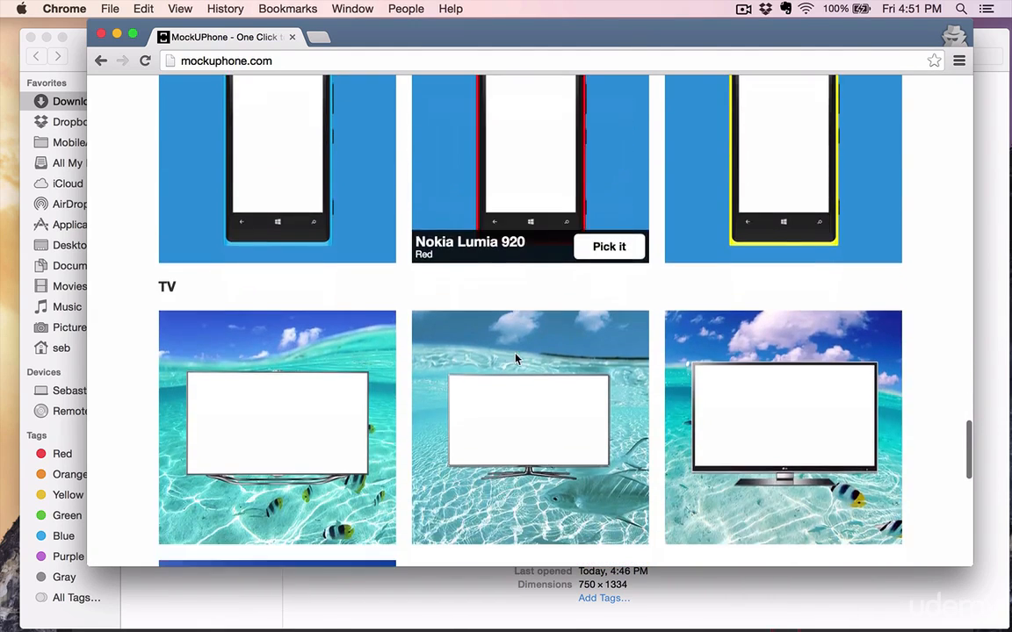
# Pick the gold iPhone 6 as the device for the mockup.
pyautogui.scroll(20, 552, 432)
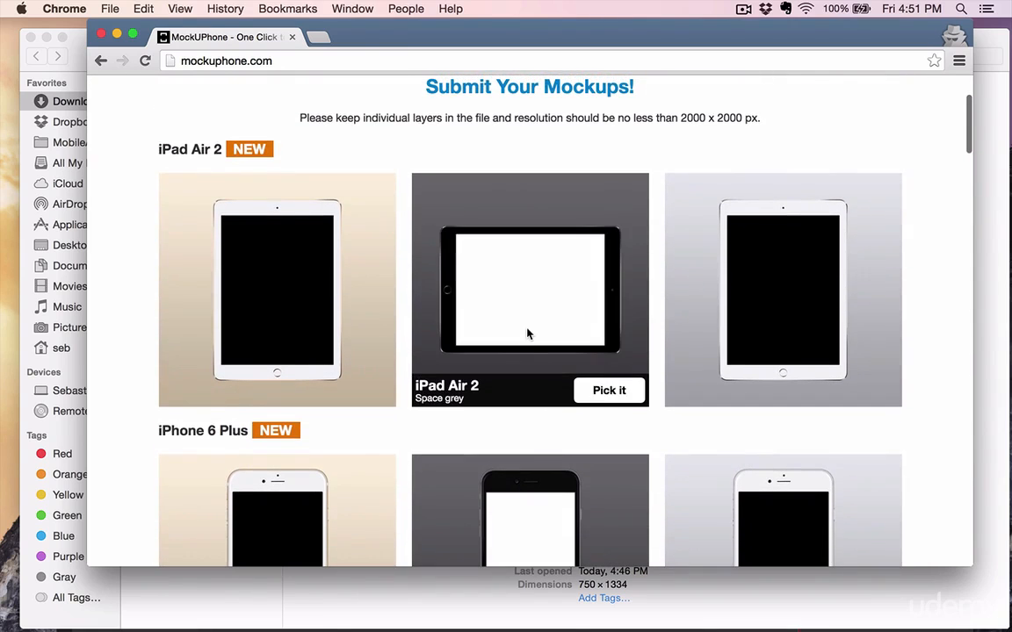
pyautogui.scroll(-6, 527, 334)
pyautogui.scroll(-3, 527, 334)
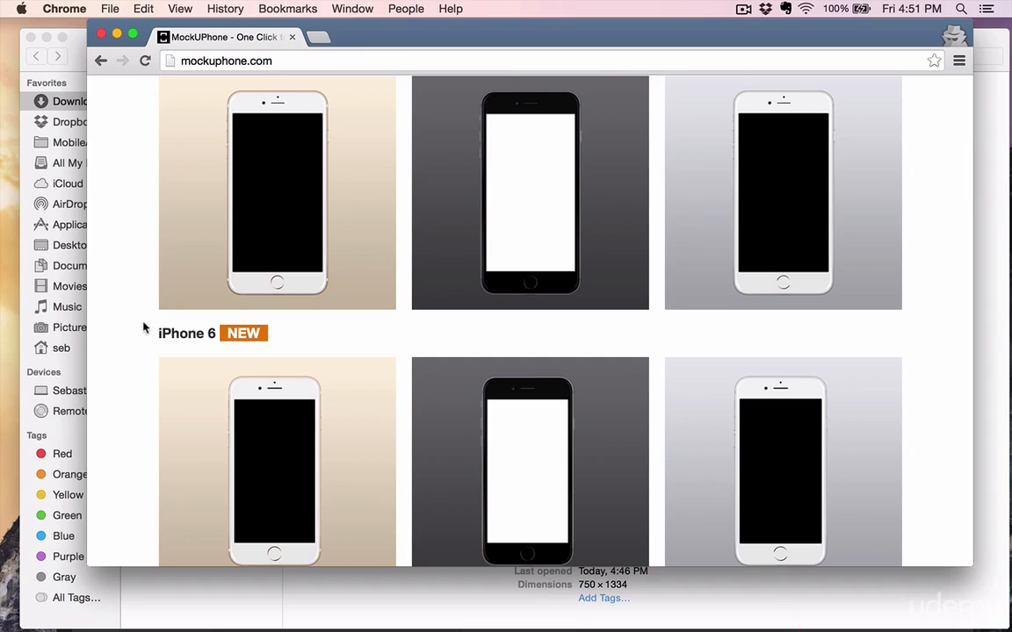
pyautogui.scroll(-2, 114, 327)
pyautogui.moveTo(230, 450)
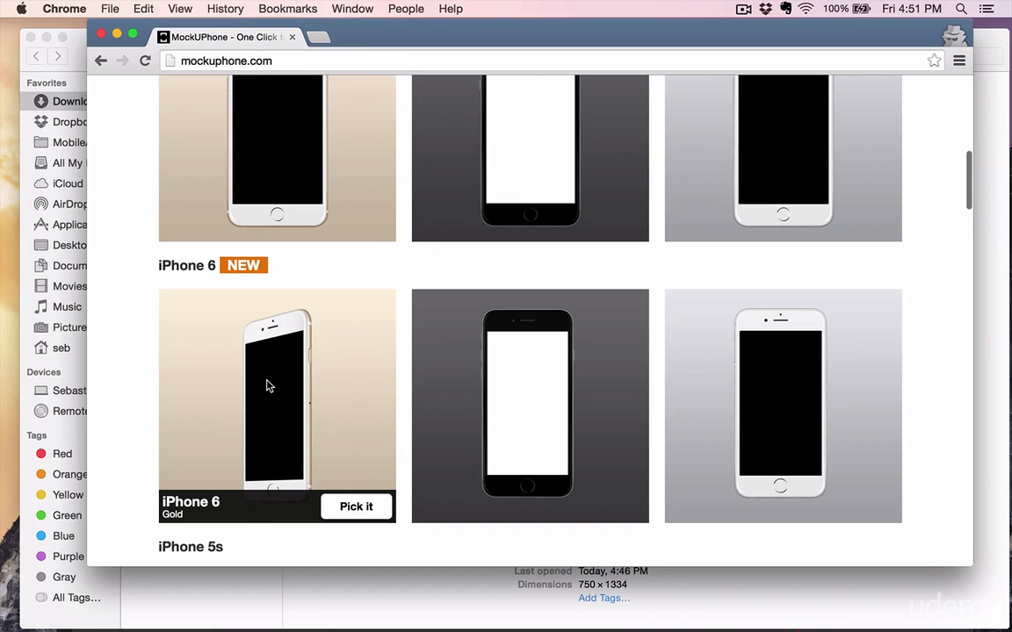
pyautogui.click(358, 506)
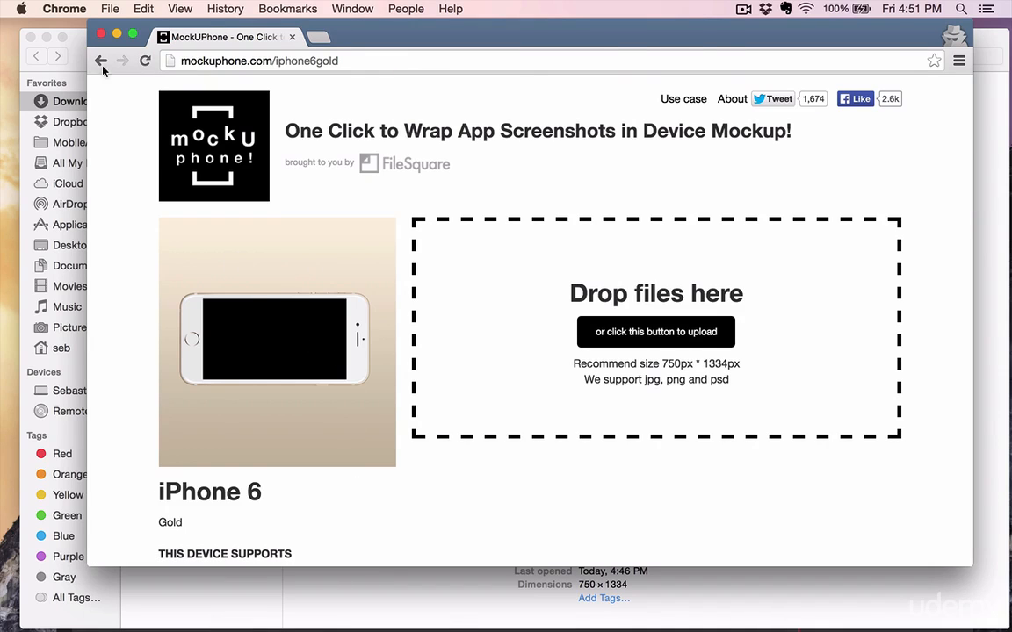
# Switch to the Finder Downloads window and upload Apple Map.png to the iPhone 6 mockup page's drop area.
pyautogui.click(83, 39)
pyautogui.moveTo(125, 39); pyautogui.dragTo(196, 354)
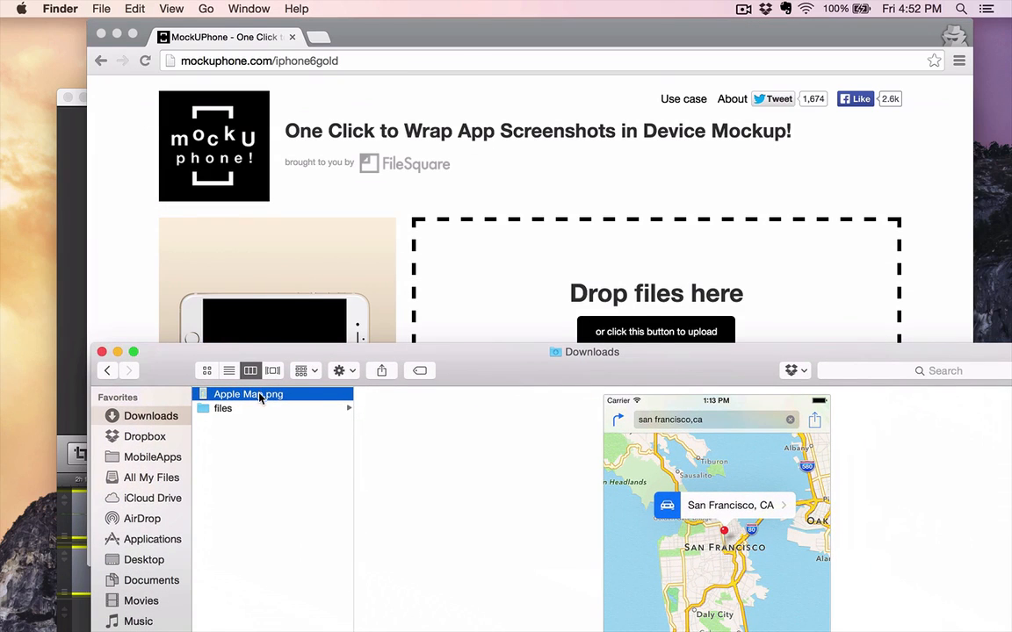
pyautogui.moveTo(259, 397); pyautogui.dragTo(637, 309)
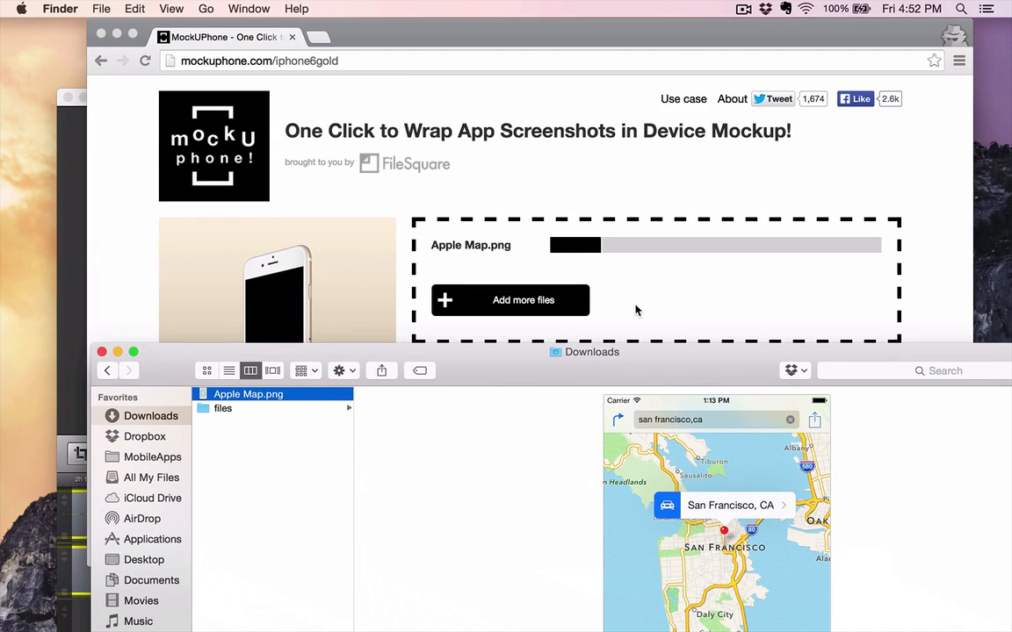
# Return to Chrome, generate the product mockups from the uploaded screenshot and download them.
pyautogui.click(102, 217)
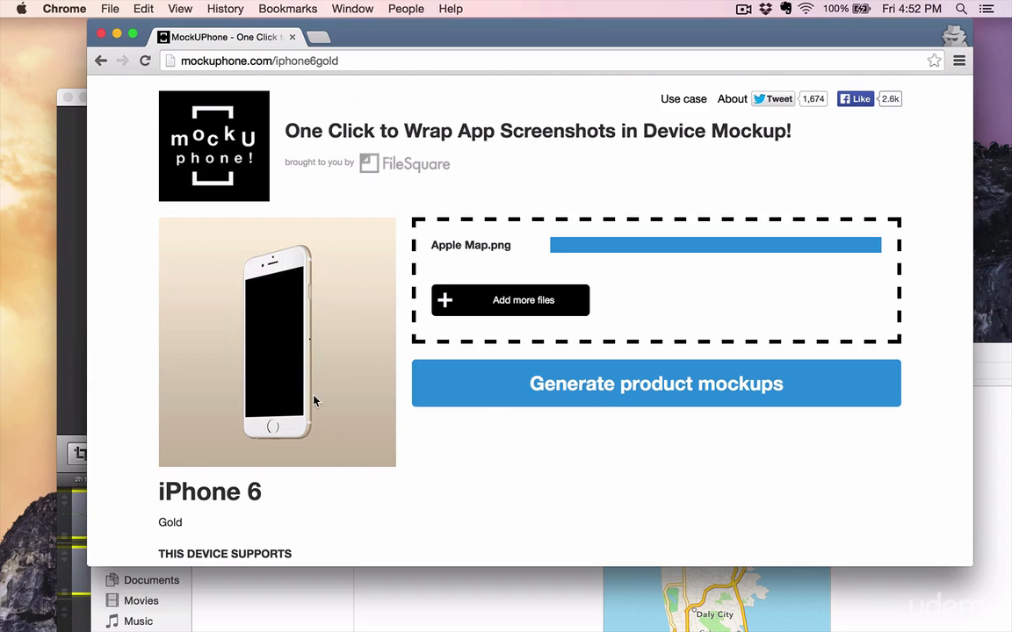
pyautogui.click(601, 384)
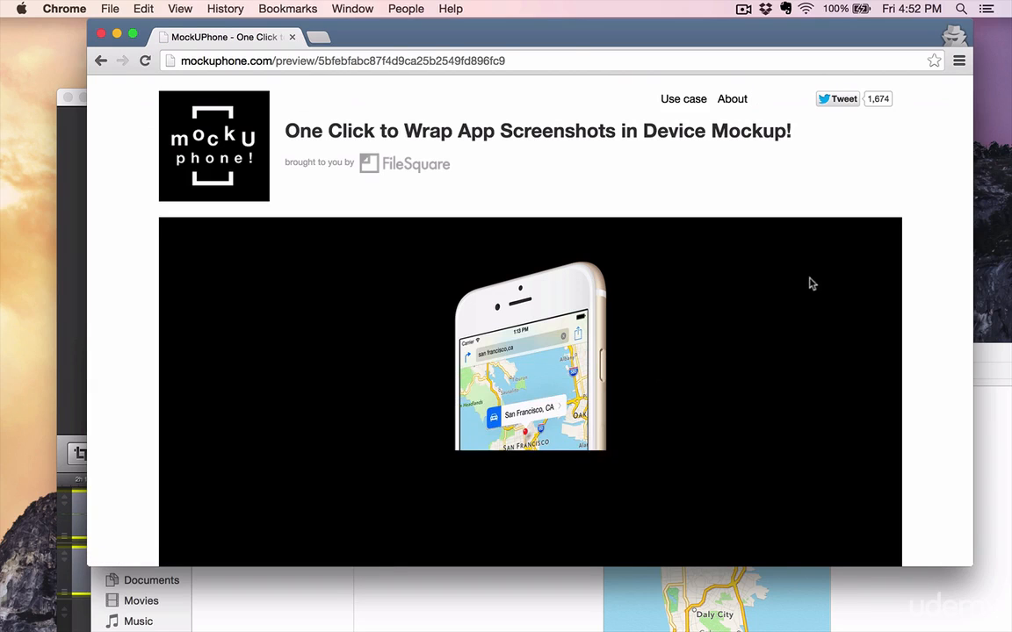
pyautogui.scroll(-5, 820, 278)
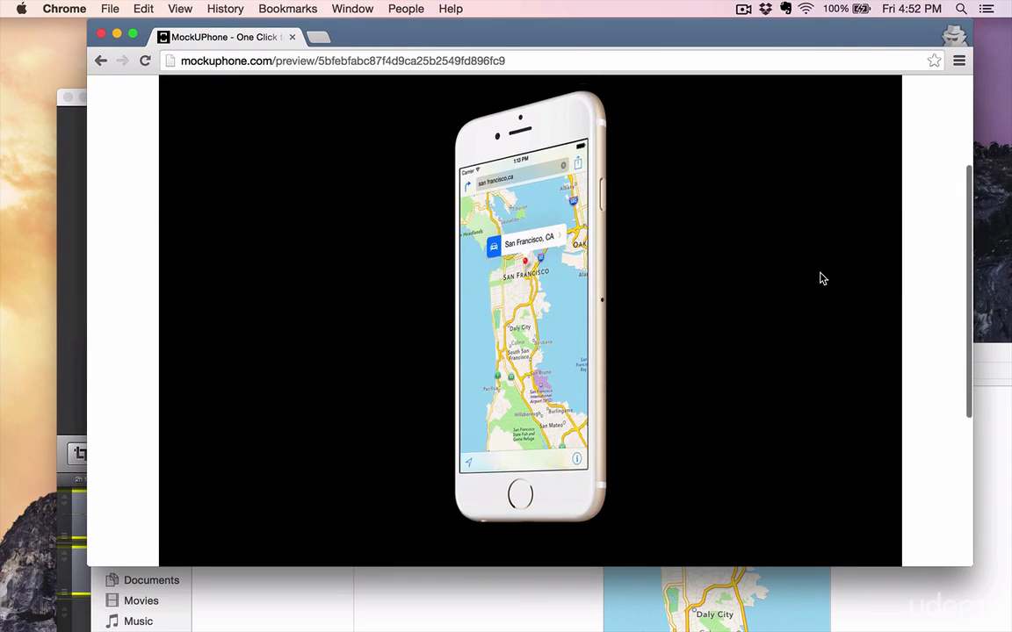
pyautogui.scroll(-3, 819, 278)
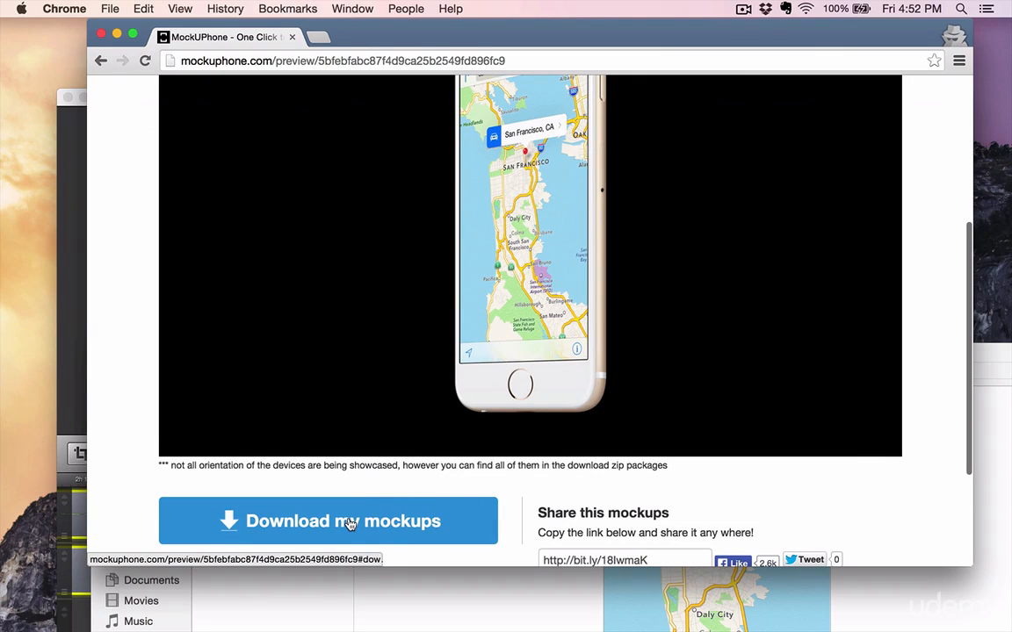
pyautogui.scroll(-1, 350, 524)
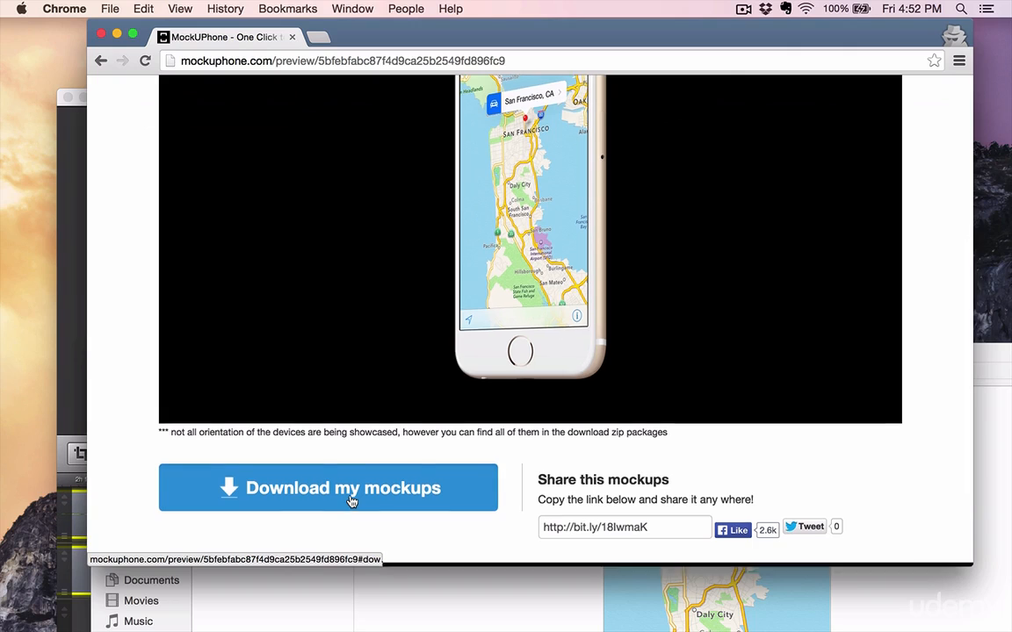
pyautogui.click(349, 499)
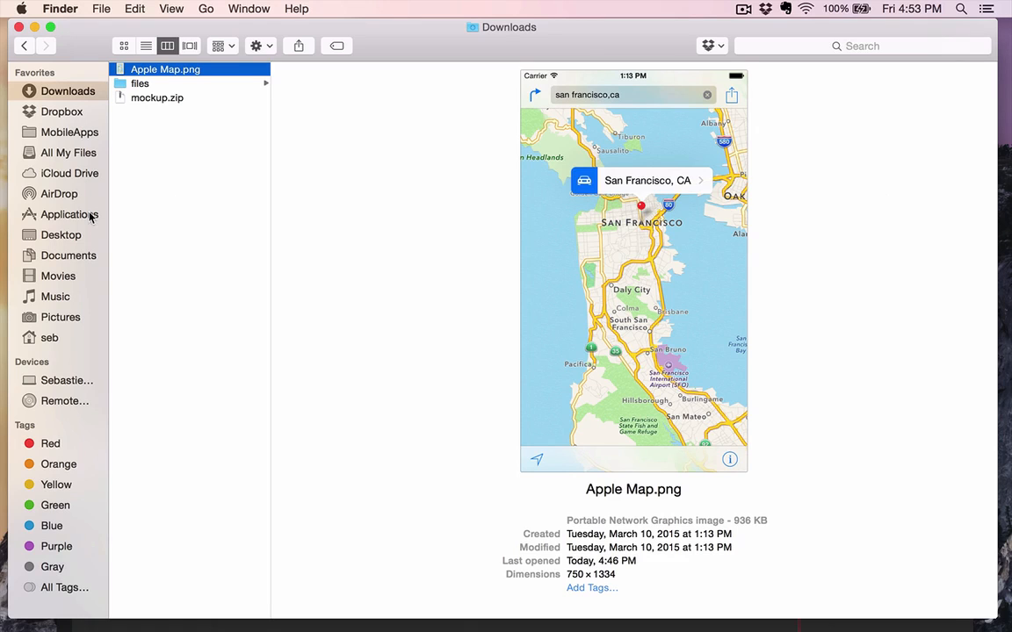
# Extract mockup.zip in the Finder Downloads folder and open the resulting mockup folder.
pyautogui.click(165, 103)
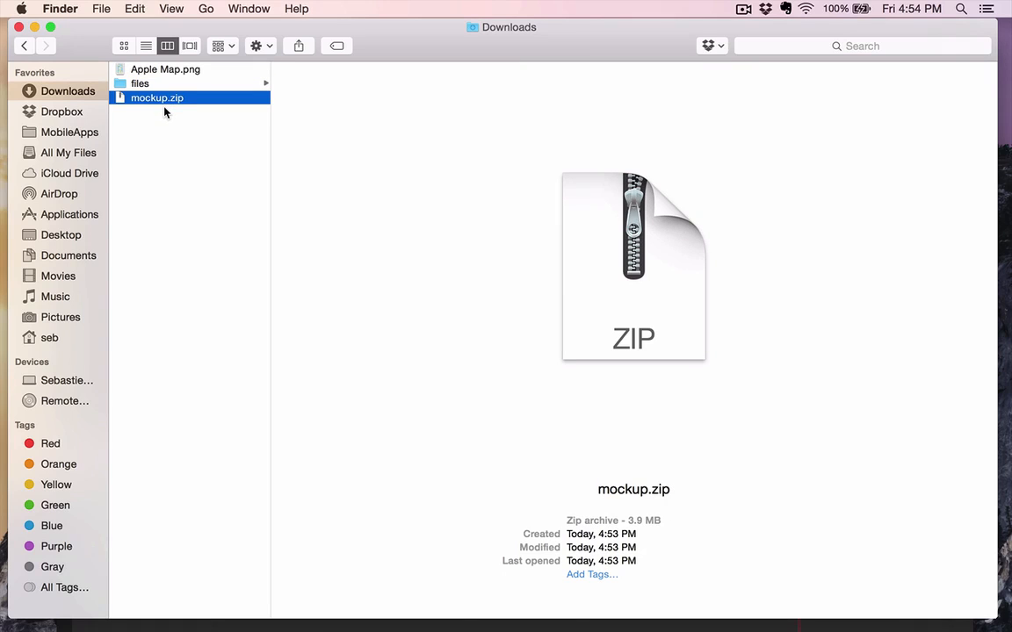
pyautogui.doubleClick(171, 101)
pyautogui.click(148, 96)
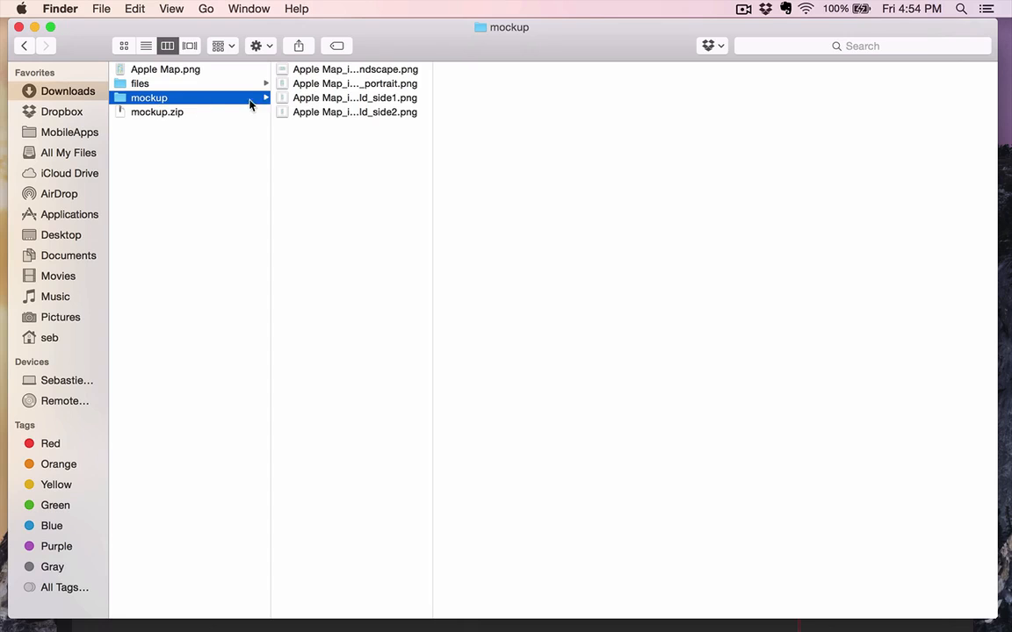
# Open all four Apple Map PNG images from the mockup folder together in Preview.
pyautogui.click(281, 69)
pyautogui.keyDown('shift'); pyautogui.click(319, 111); pyautogui.keyUp('shift')
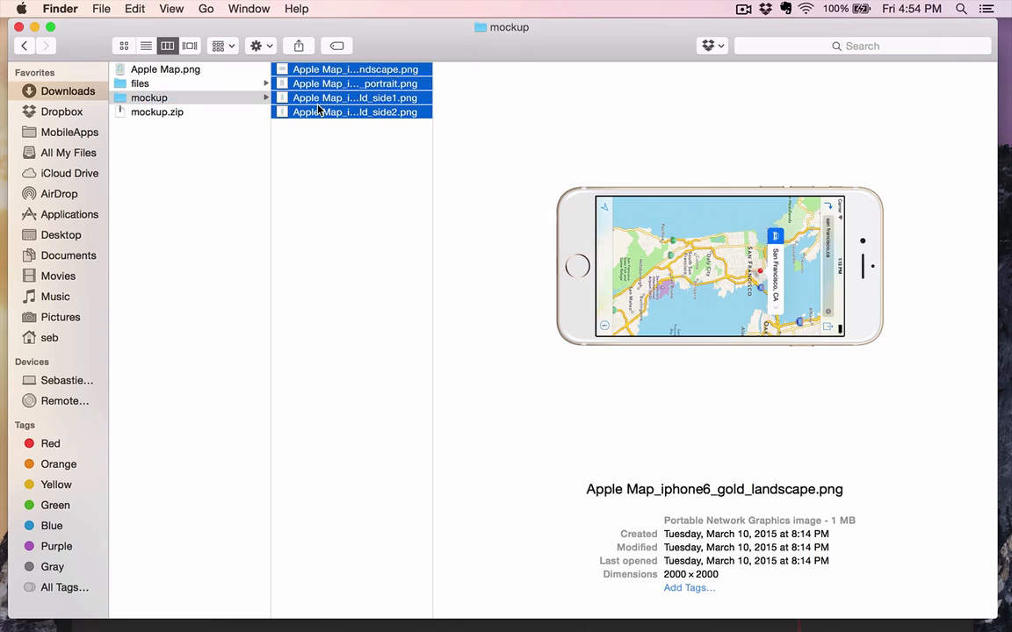
pyautogui.rightClick(319, 107)
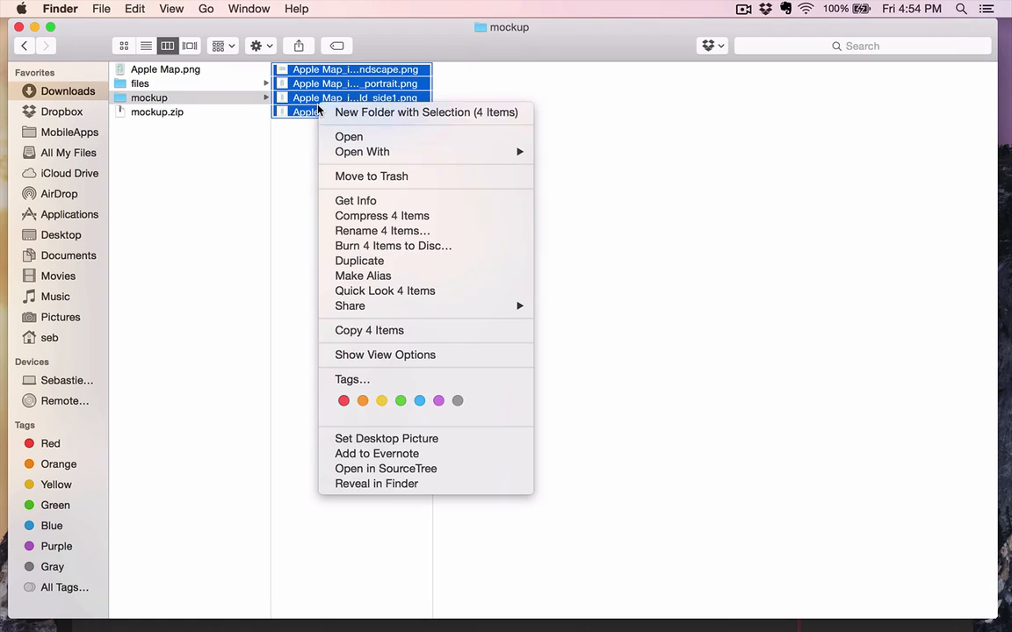
pyautogui.click(347, 138)
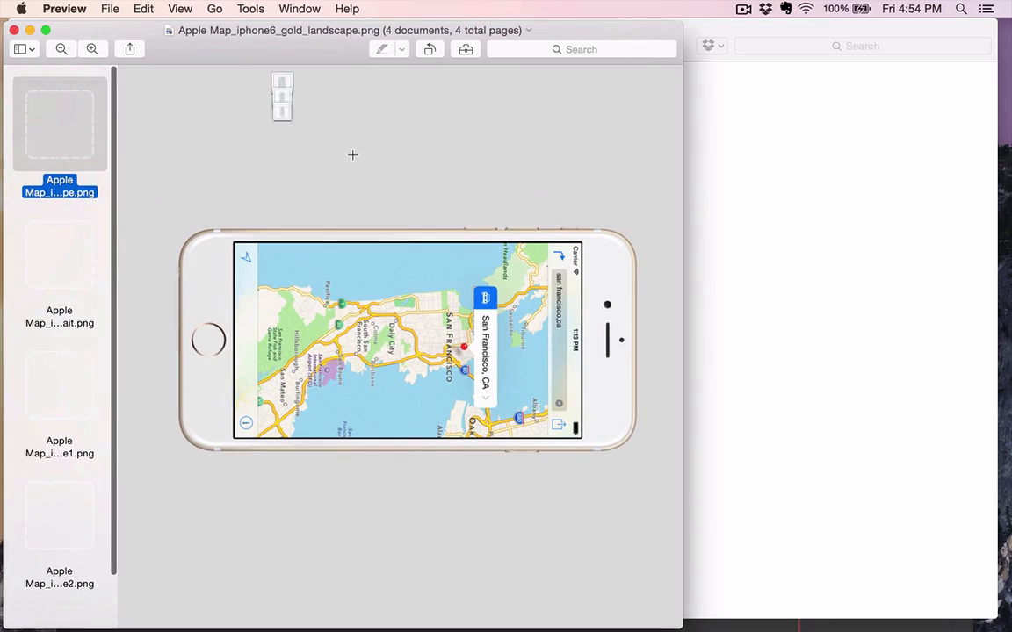
pyautogui.moveTo(178, 53); pyautogui.dragTo(257, 49)
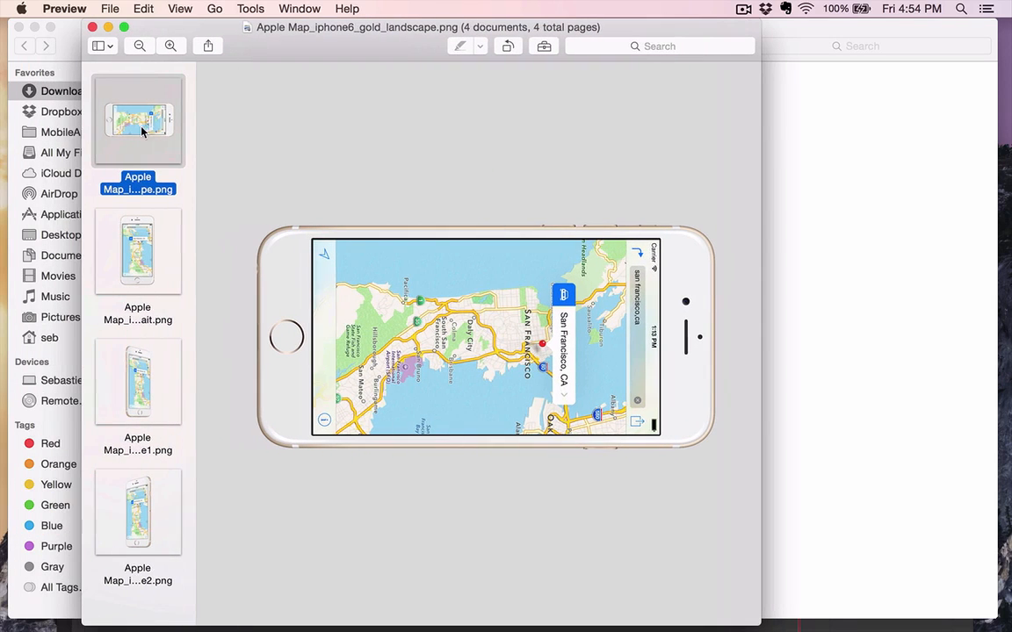
# View the portrait and two side-angle mockup images one after another, then close the Preview window.
pyautogui.click(141, 224)
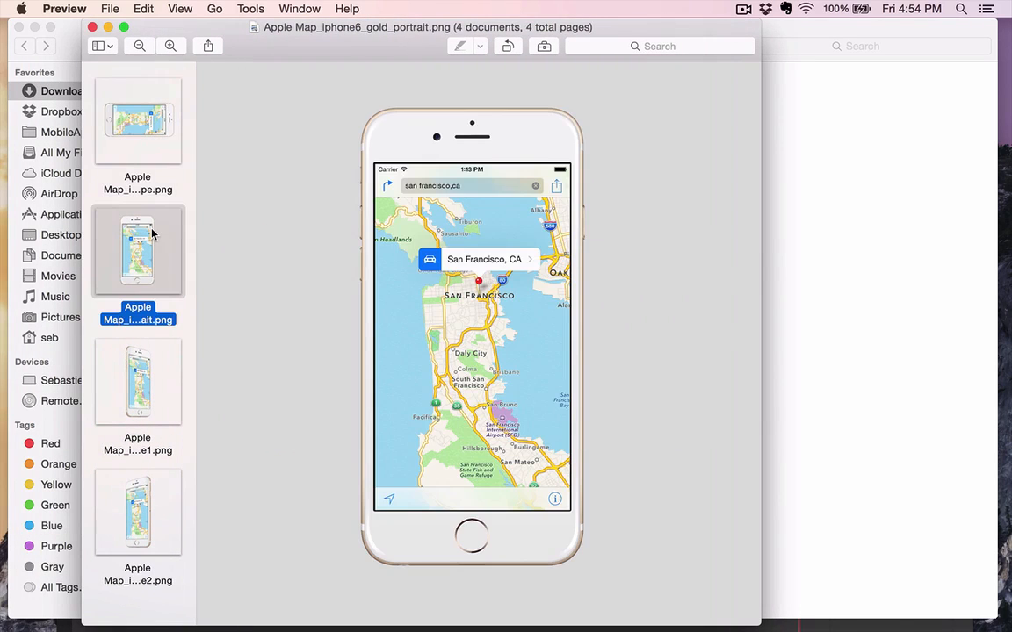
pyautogui.press('Down')
pyautogui.press('Down')
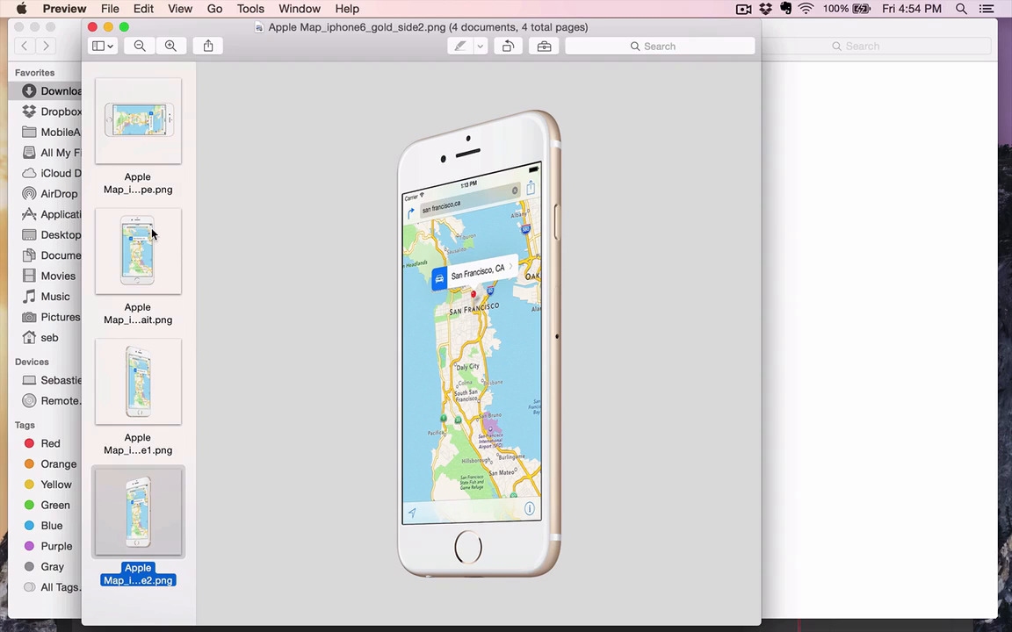
pyautogui.press('Up')
pyautogui.press('Up')
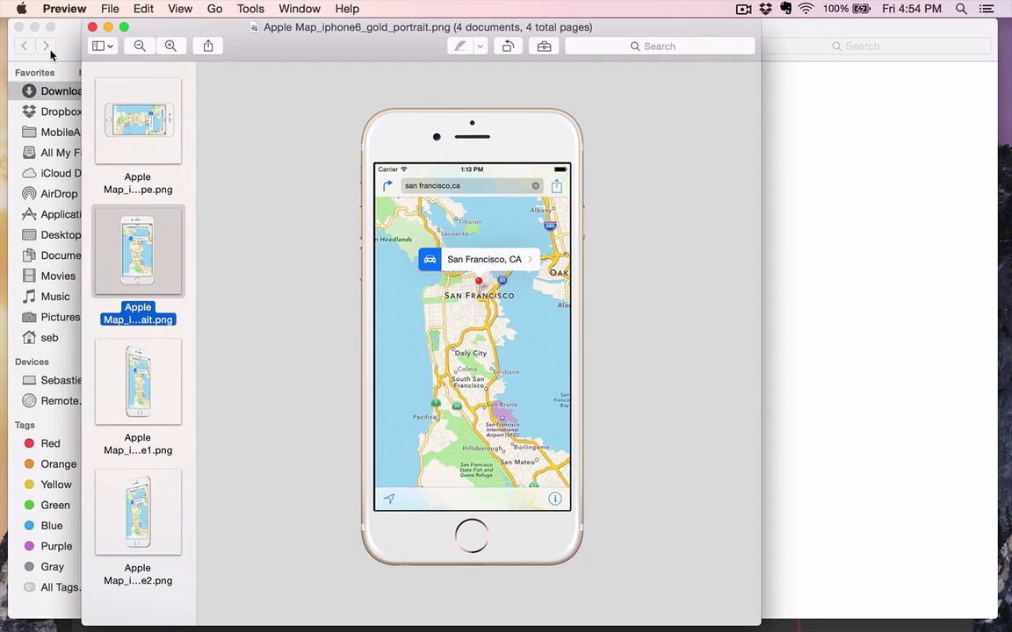
pyautogui.click(92, 27)
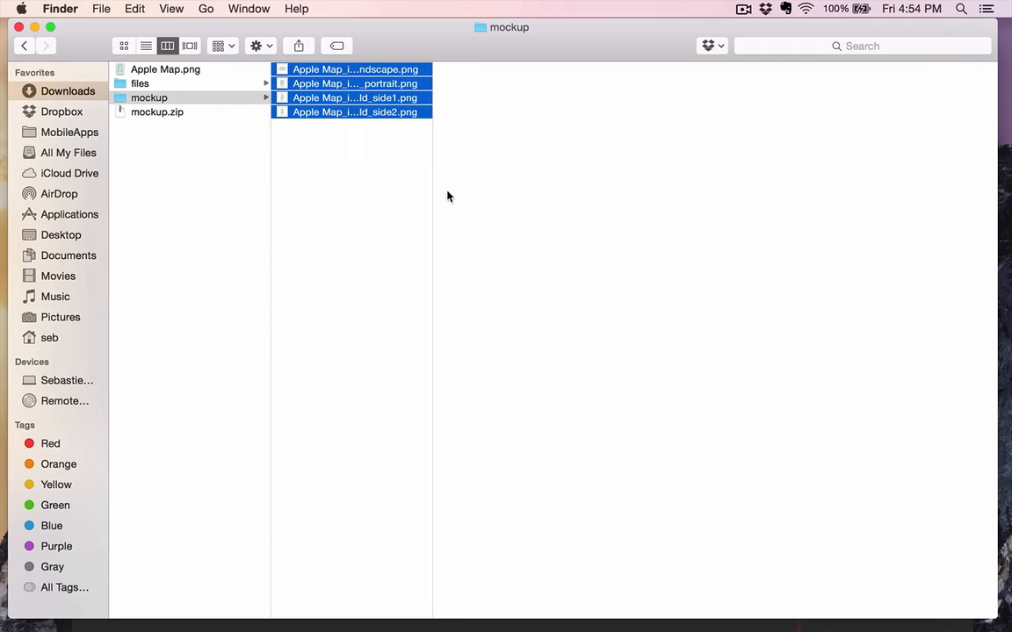
# Step through the individual images in the mockup folder from landscape to side2 to check their Finder previews.
pyautogui.press('Left')
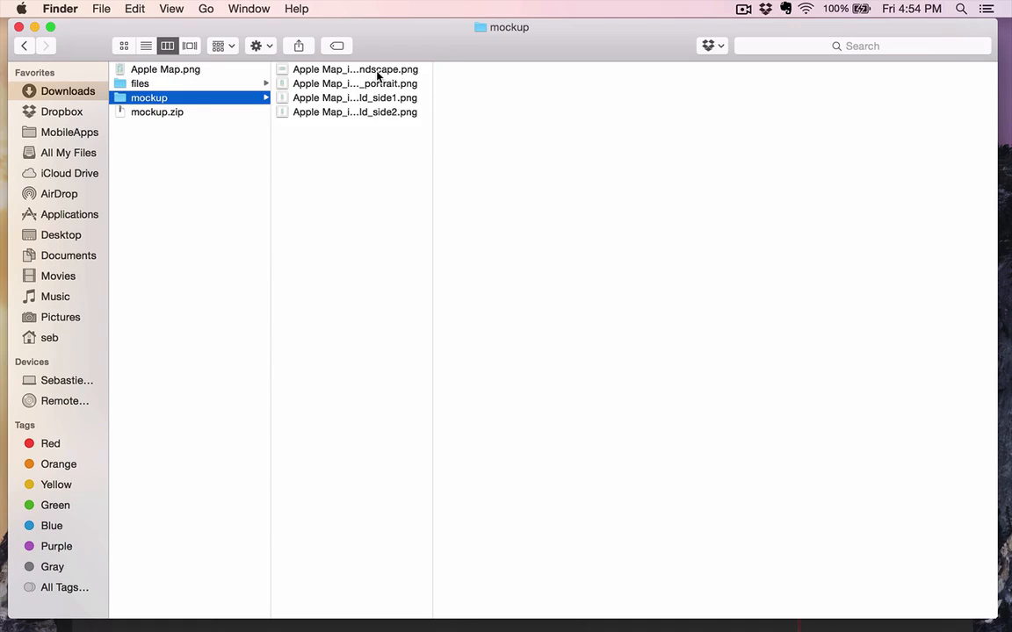
pyautogui.press('Right')
pyautogui.press('Down')
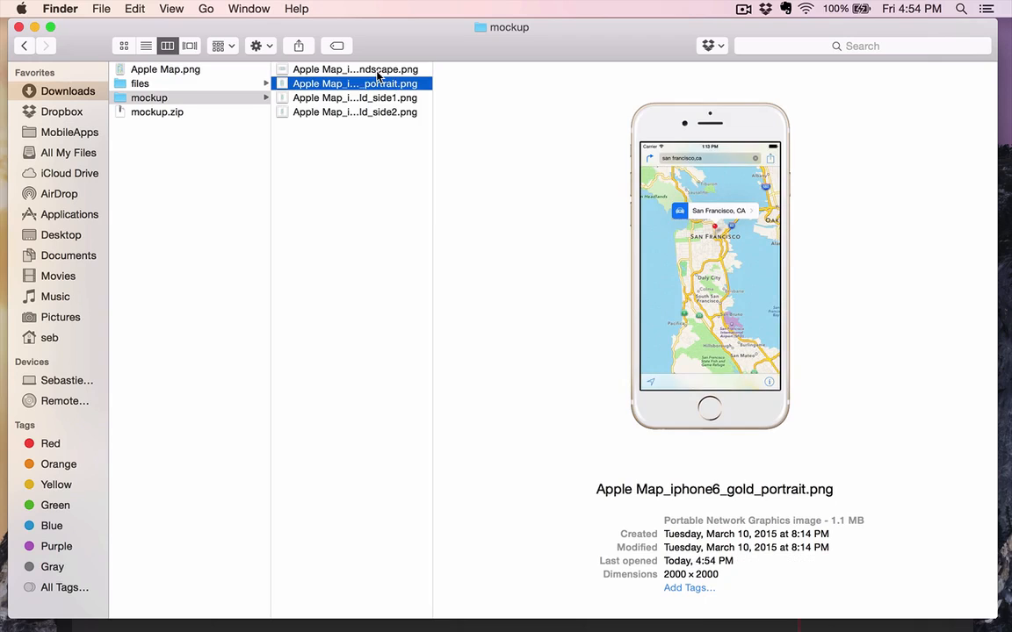
pyautogui.press('Down')
pyautogui.press('Down')
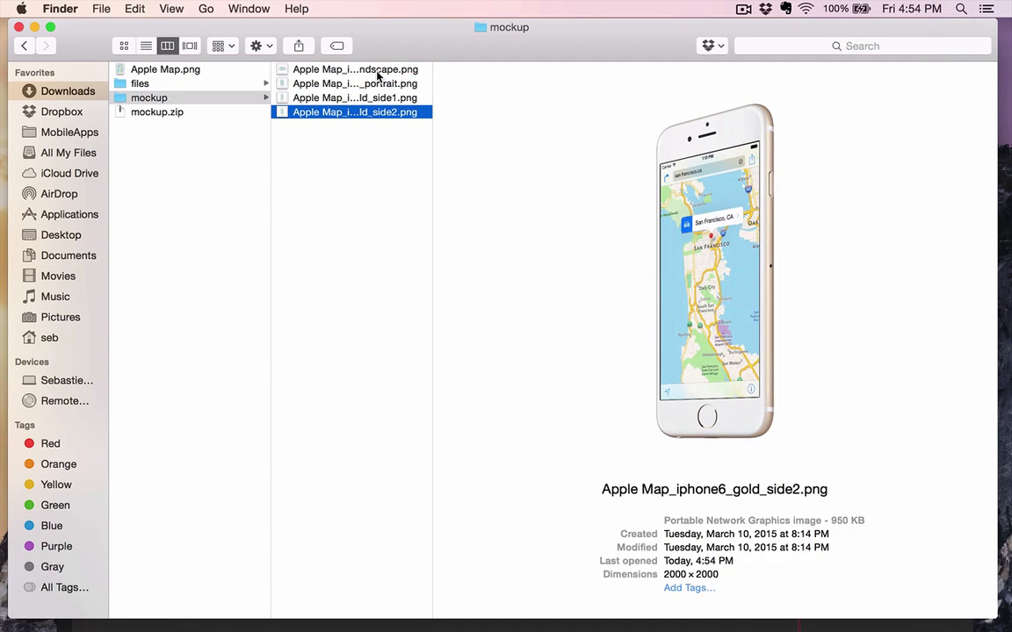
# Open Apple Map_iphone6_gold_side2.png from the mockup folder in Acorn.
pyautogui.rightClick(362, 113)
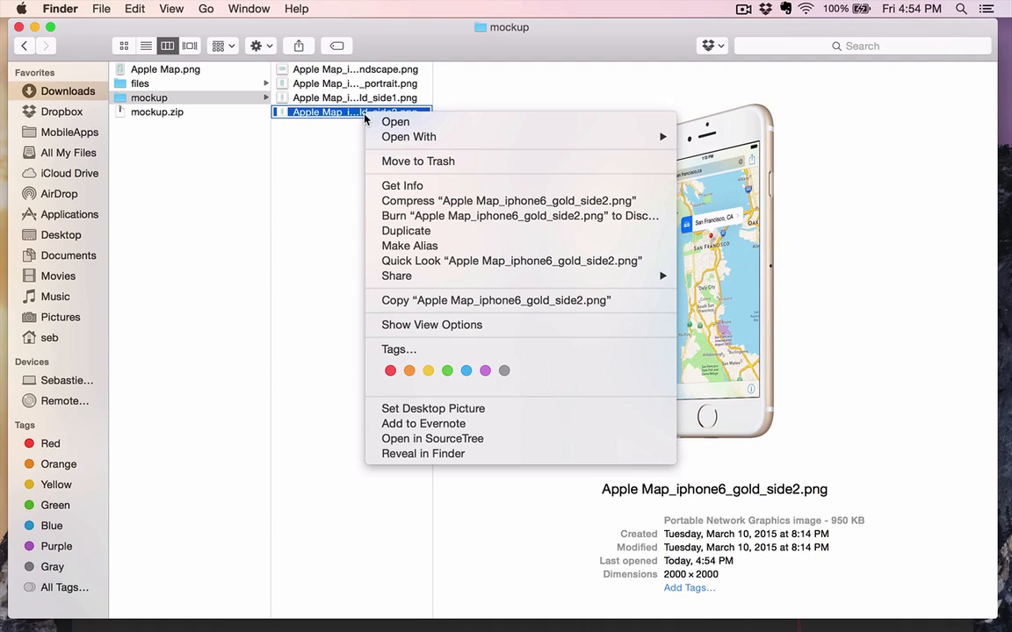
pyautogui.moveTo(430, 137)
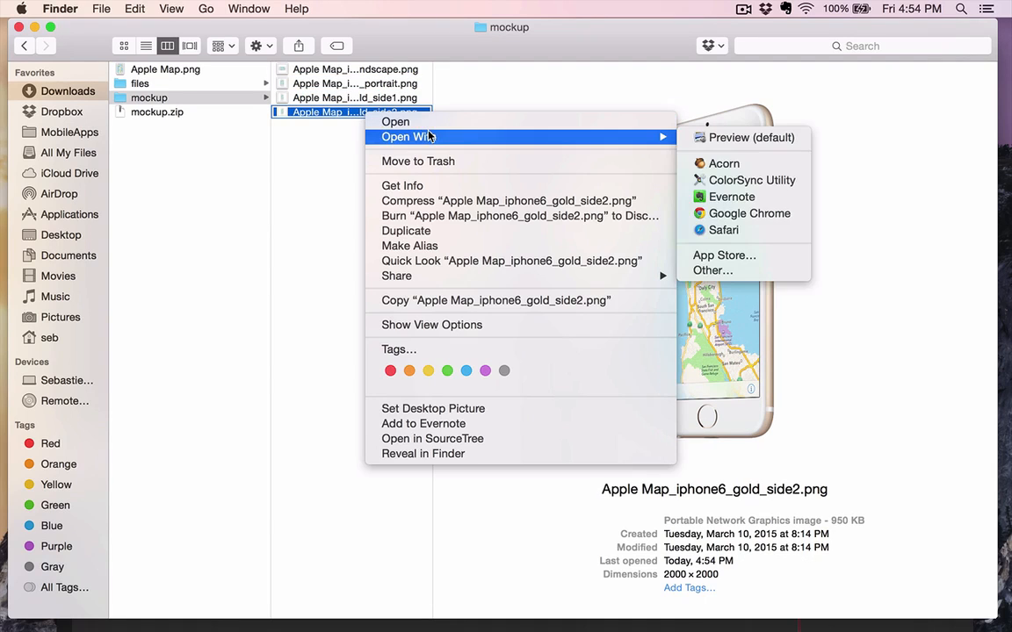
pyautogui.click(753, 167)
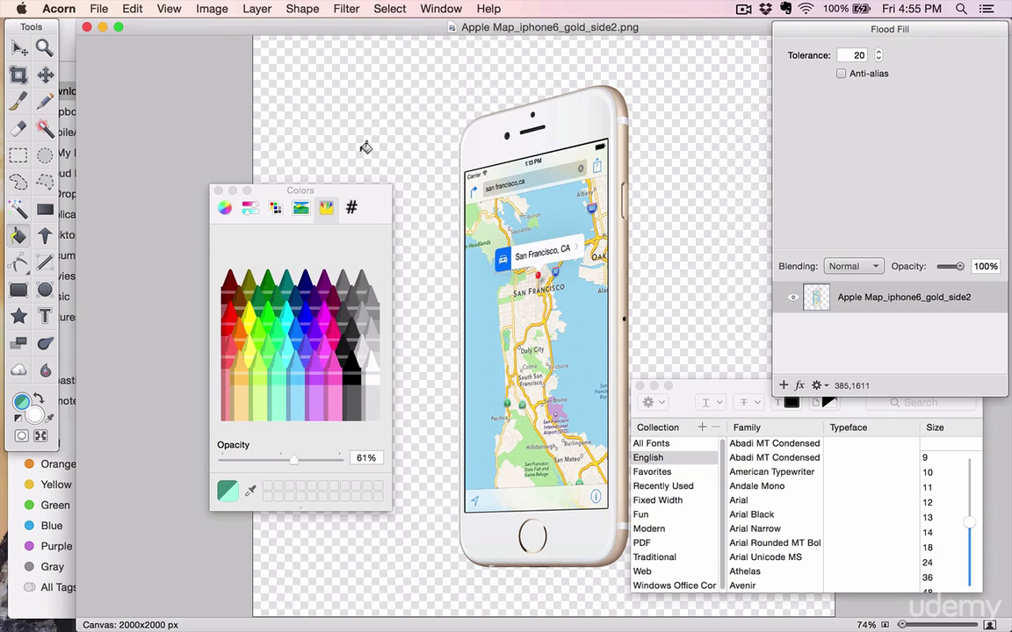
# Flood-fill the transparent background around the phone with the Spindrift crayon color.
pyautogui.click(216, 190)
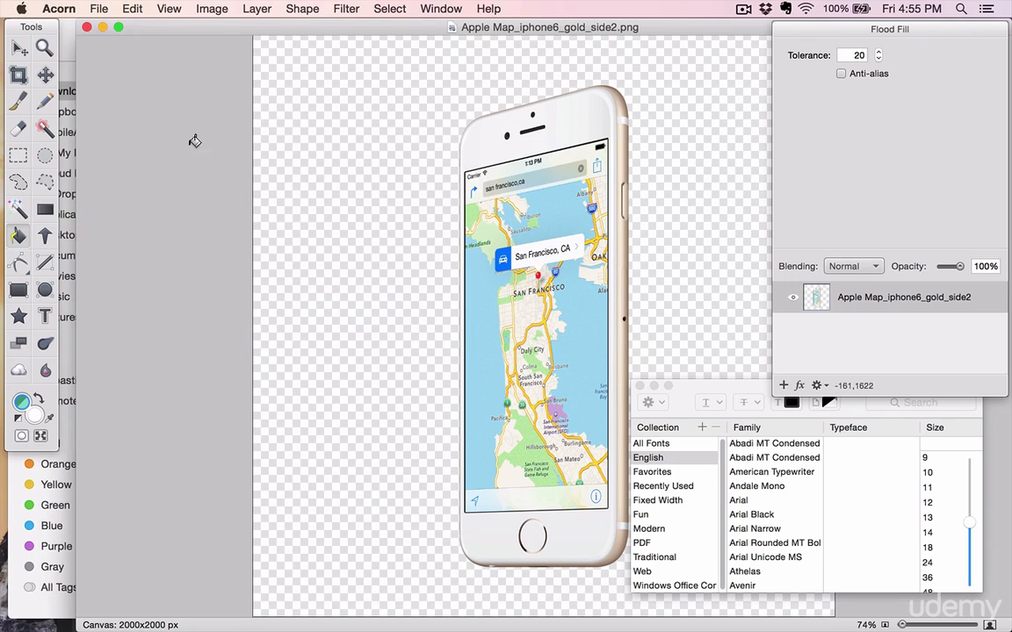
pyautogui.click(20, 399)
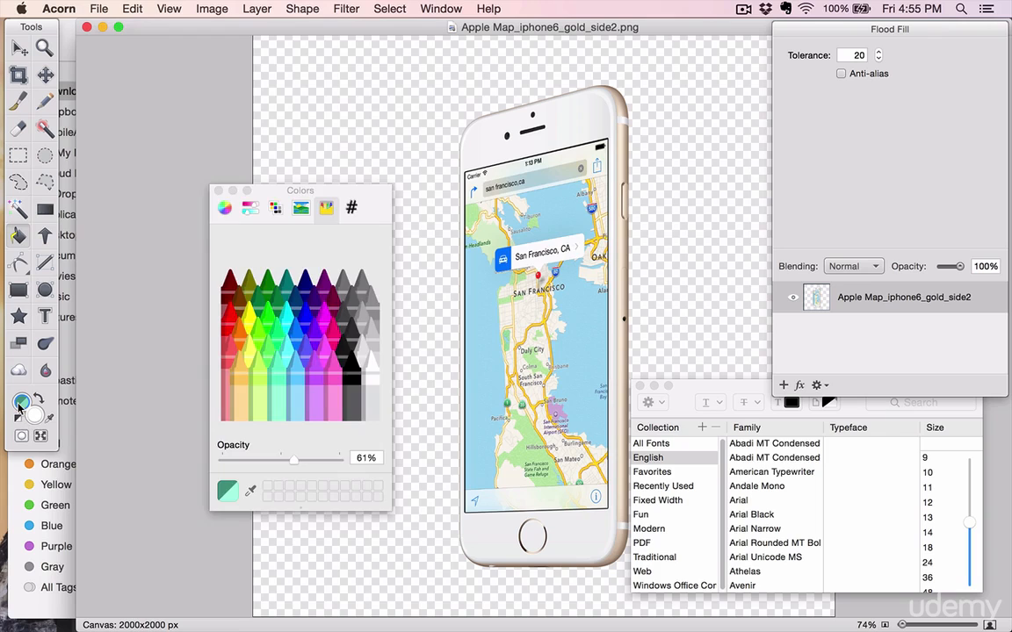
pyautogui.click(269, 356)
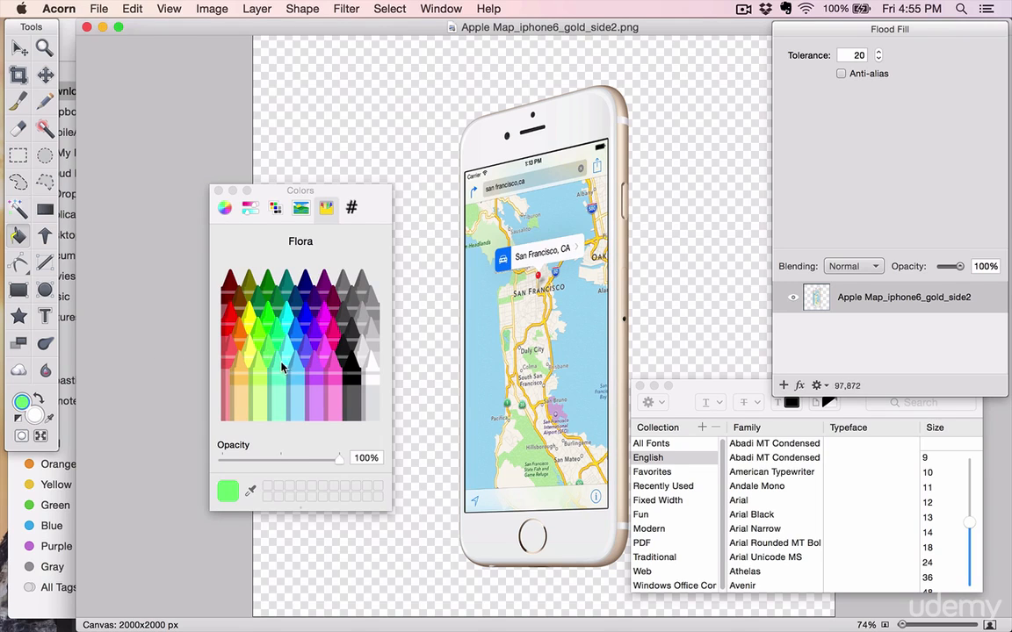
pyautogui.click(281, 376)
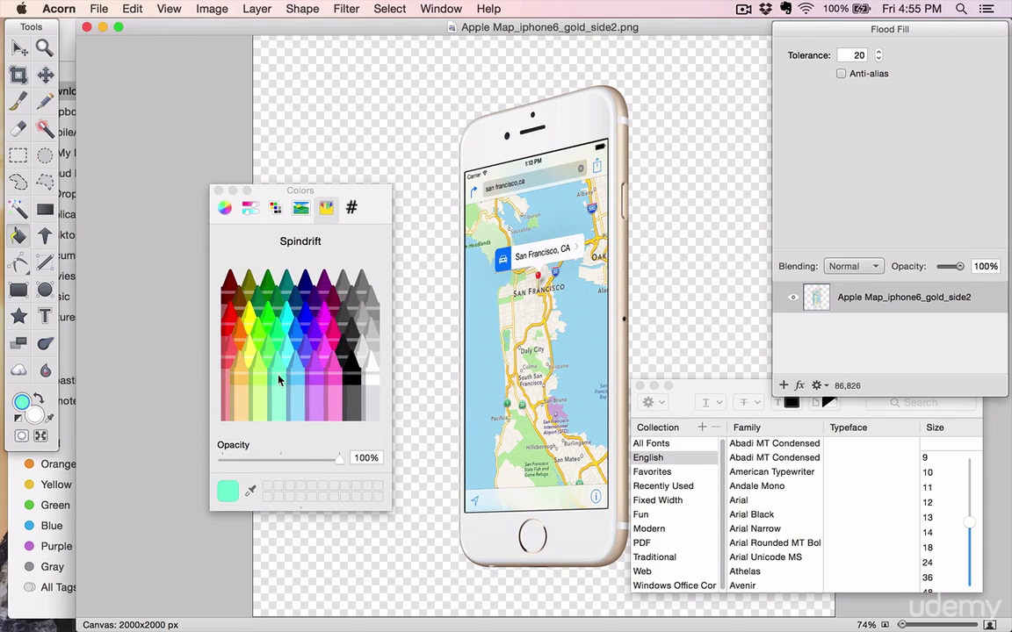
pyautogui.click(349, 159)
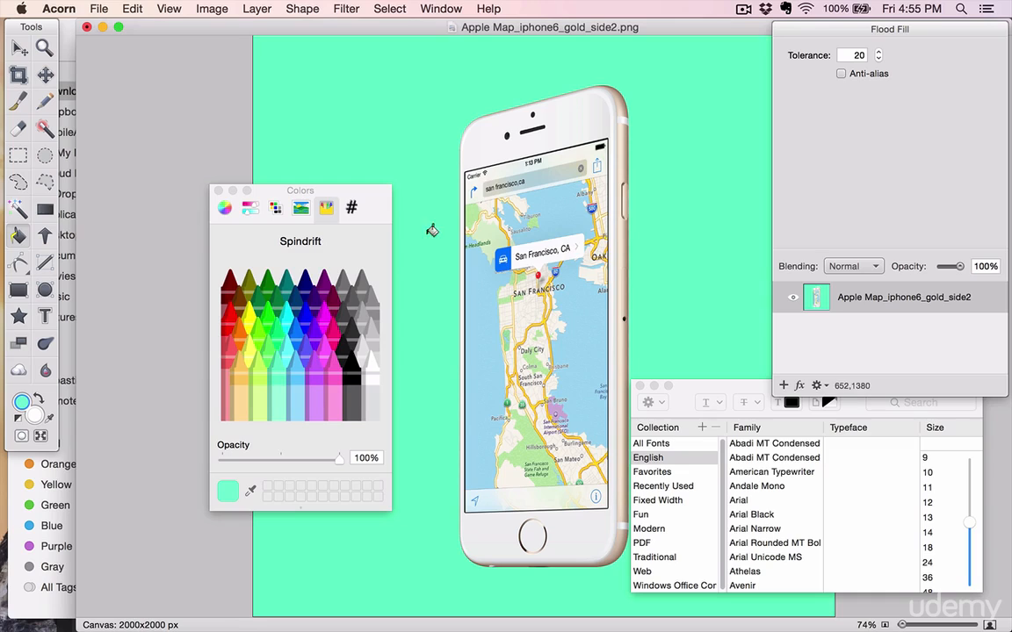